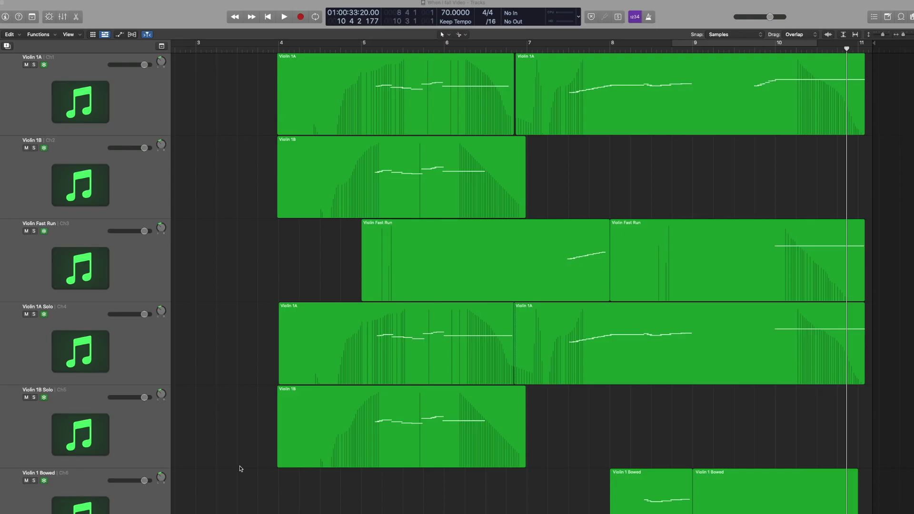
scroll(240, 466, up, 1)
scroll(239, 465, down, 3)
scroll(239, 466, down, 2)
scroll(239, 466, down, 3)
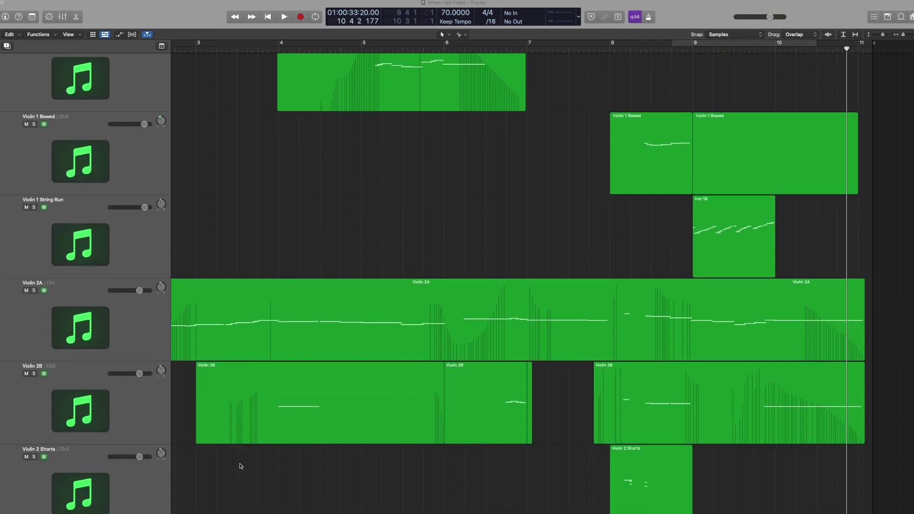
scroll(239, 466, down, 3)
scroll(239, 463, down, 3)
scroll(240, 463, down, 3)
scroll(241, 461, down, 3)
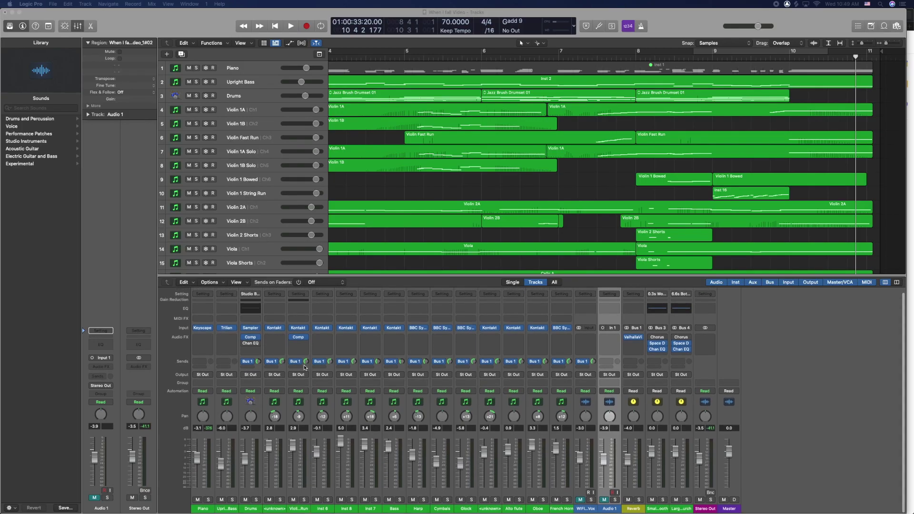
Open the Reverb bus's ValhallaVintageVerb to view its Smooth Plate, 4-second decay settings.
click(634, 341)
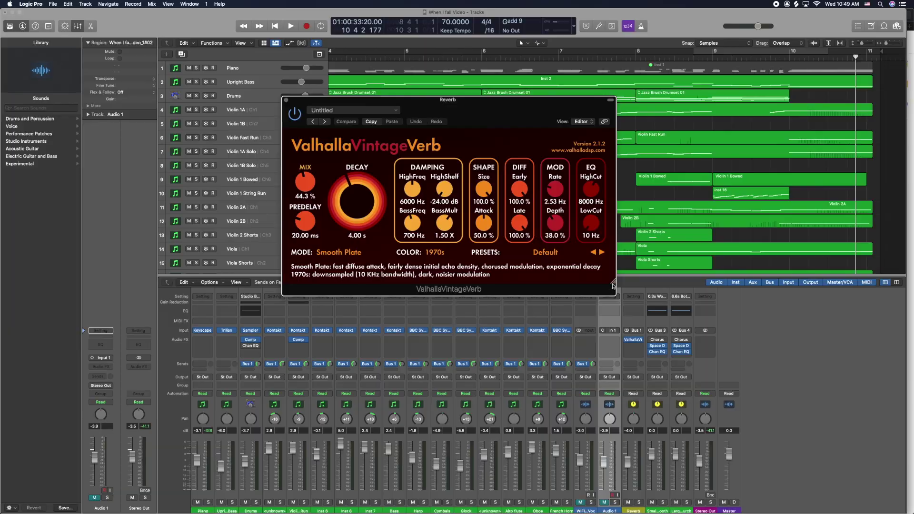